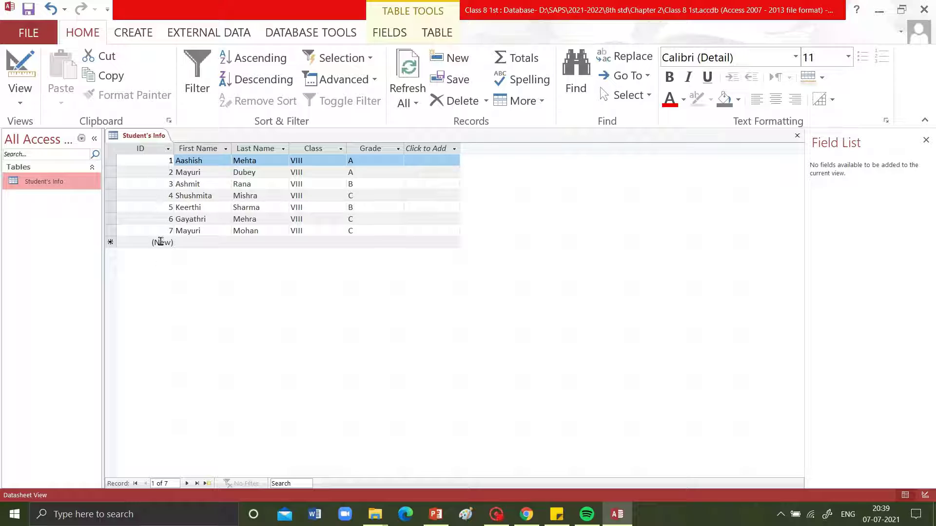
Step: Examine the Class, Grade and ID columns of the Student's Info table, including individual ID values
left_click(158, 264)
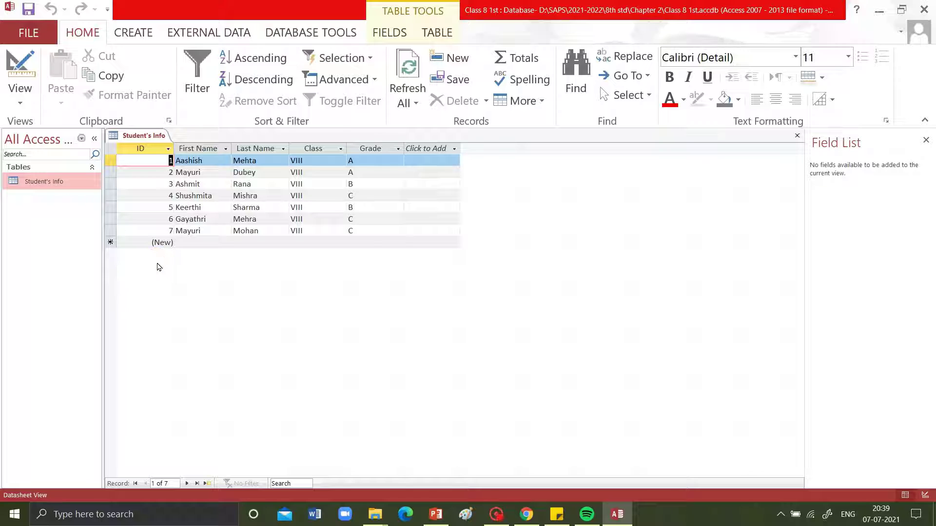
left_click(157, 264)
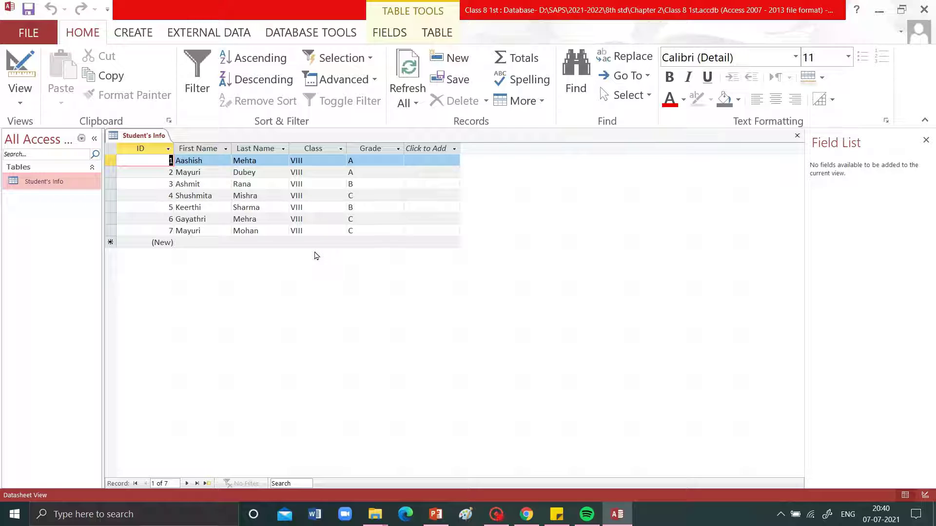
left_click(315, 148)
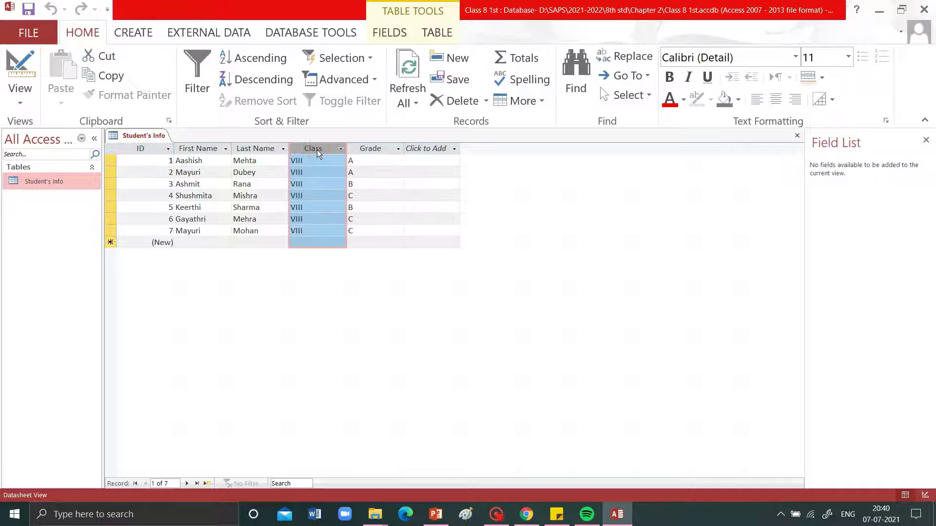
left_click(362, 148)
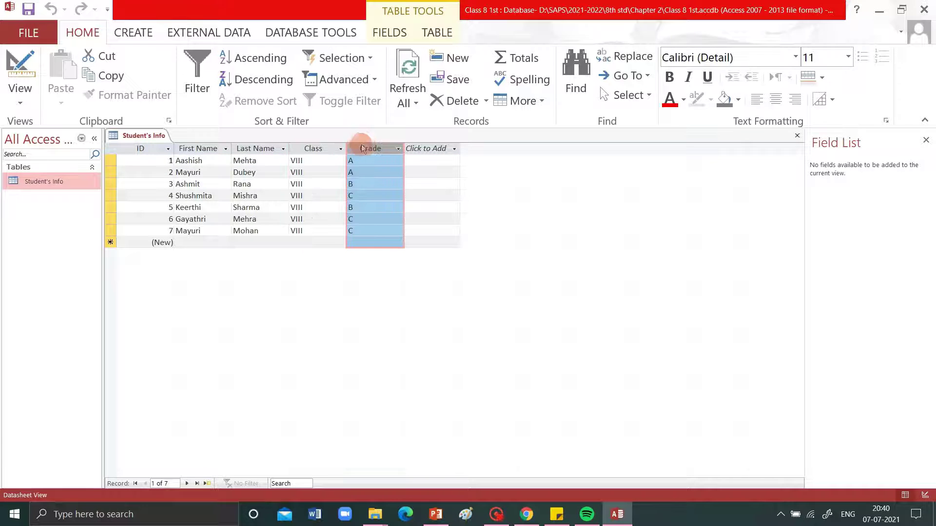
left_click(83, 296)
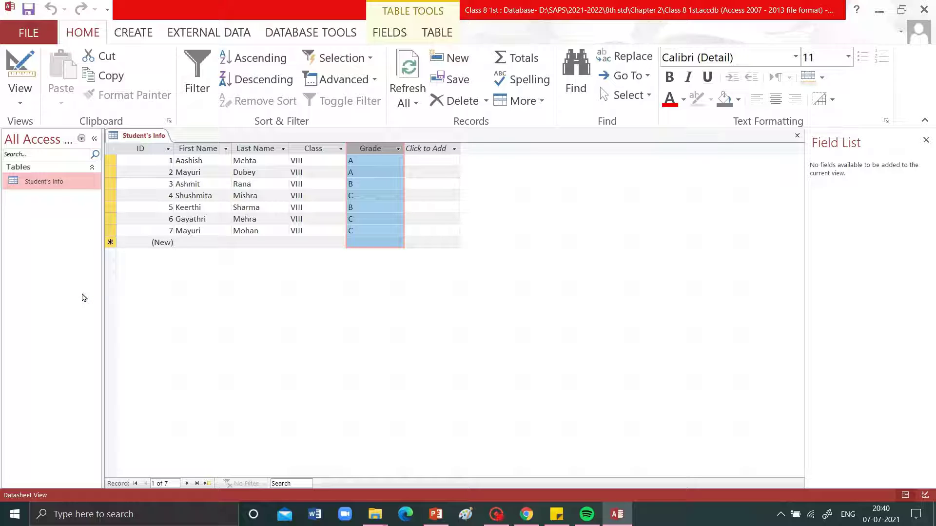
left_click(149, 151)
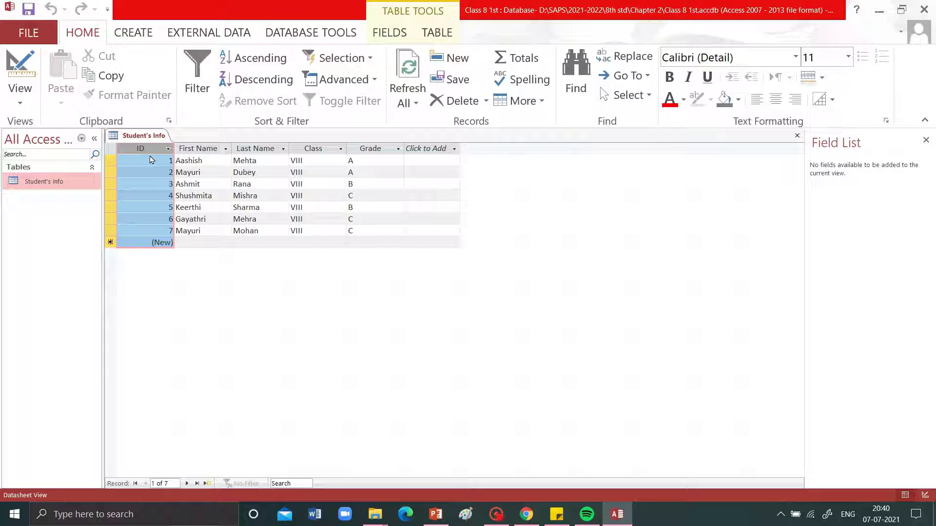
left_click(152, 184)
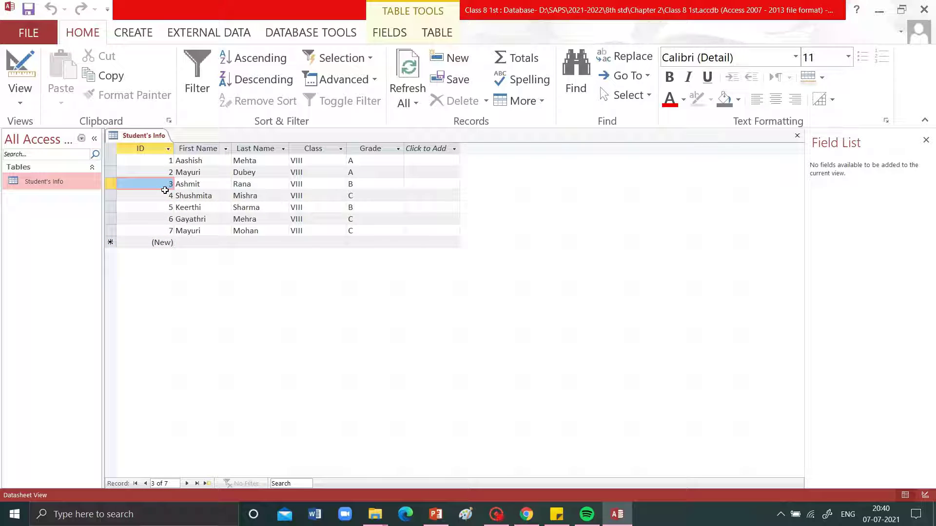
left_click(163, 207)
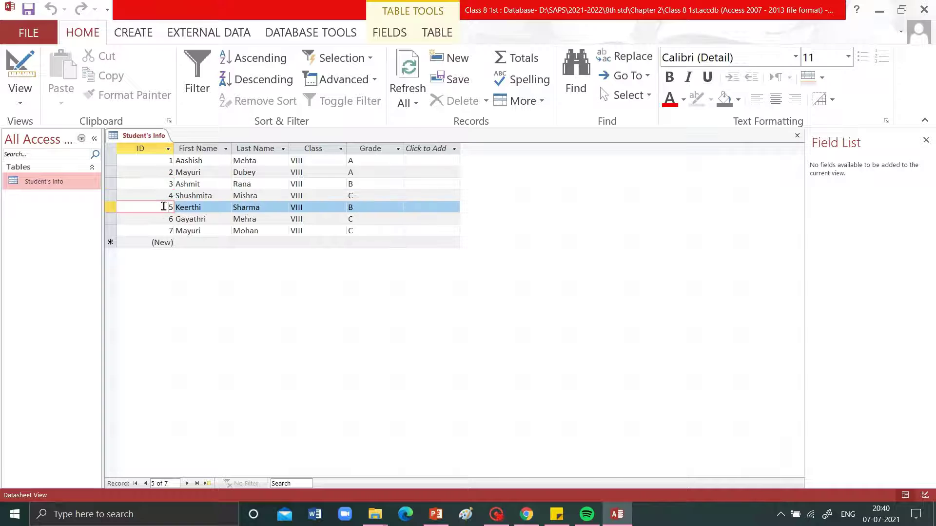
left_click(63, 216)
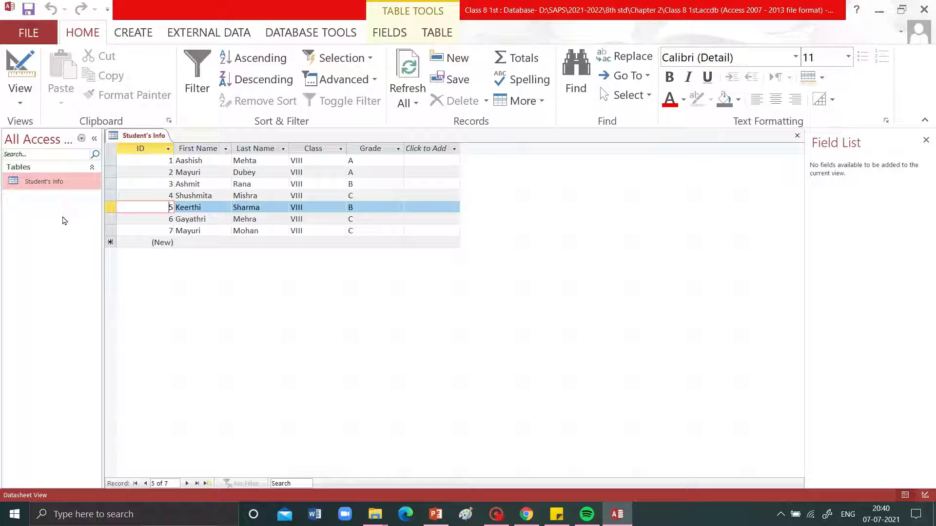
Step: Switch the Student's Info table to Design View and remove the primary key from the ID field
left_click(21, 104)
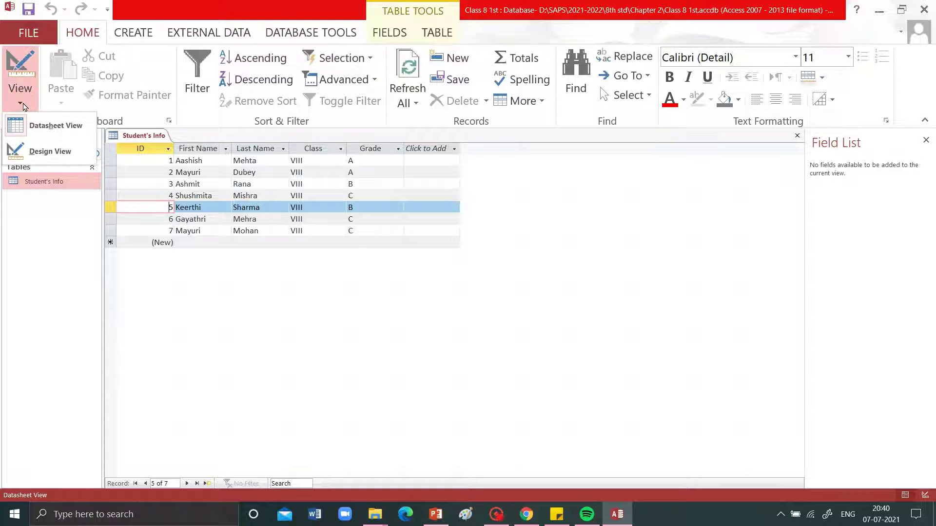
left_click(49, 151)
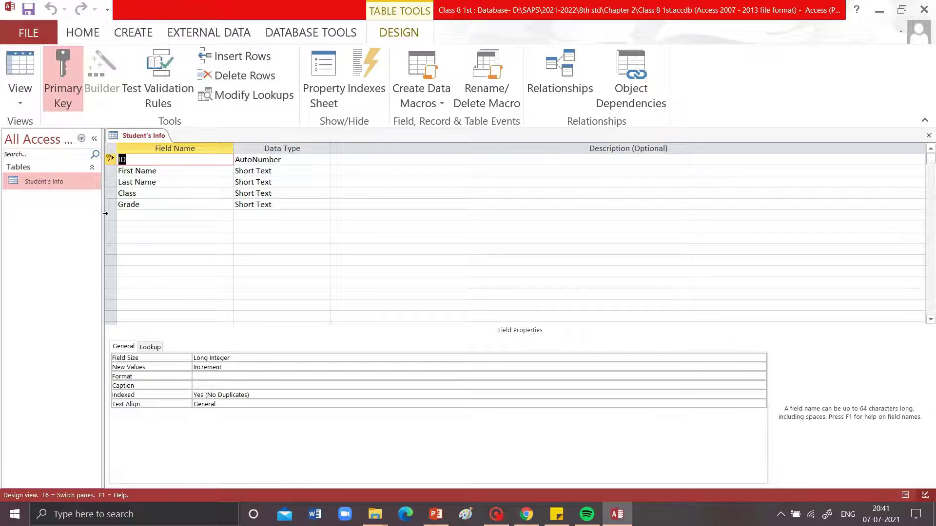
left_click(111, 160)
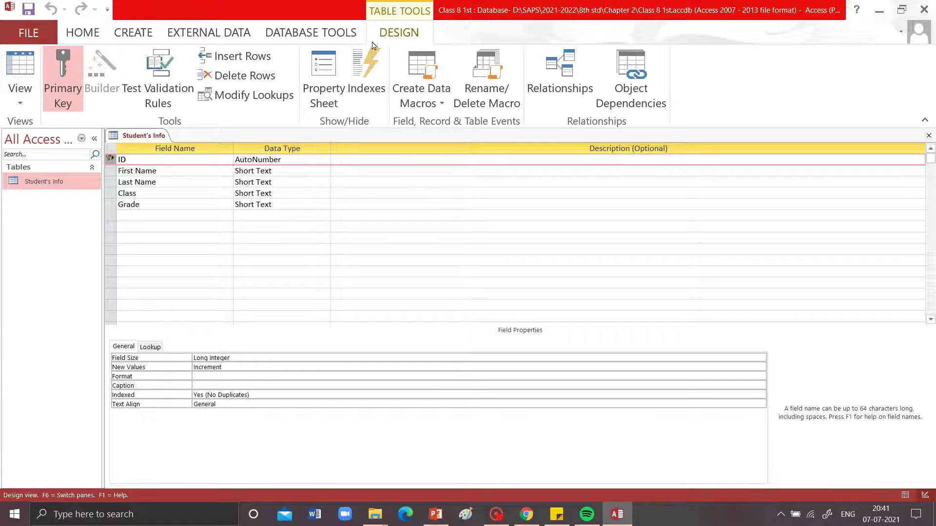
left_click(66, 92)
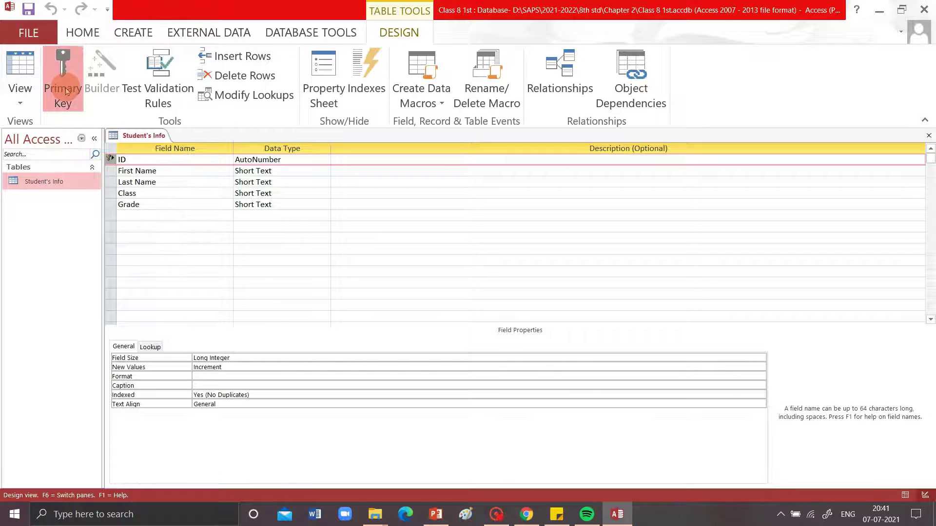
left_click(70, 70)
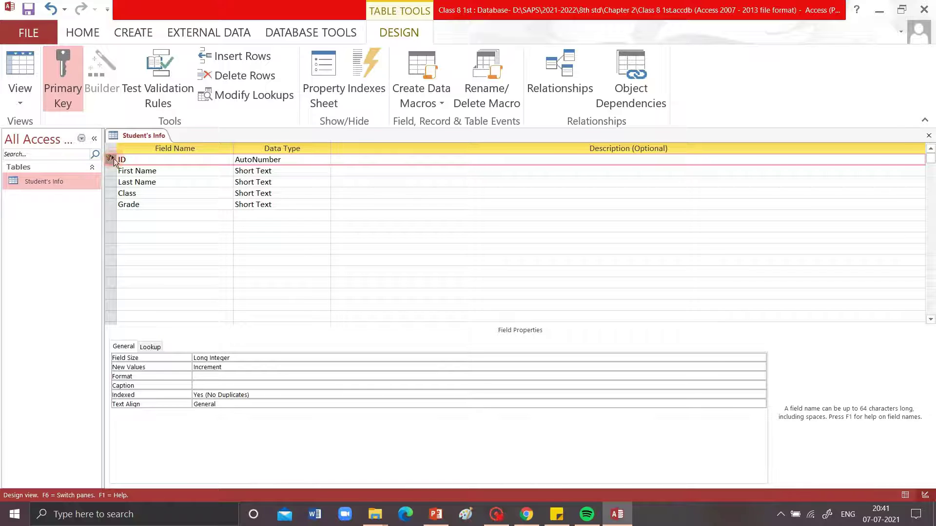
left_click(63, 73)
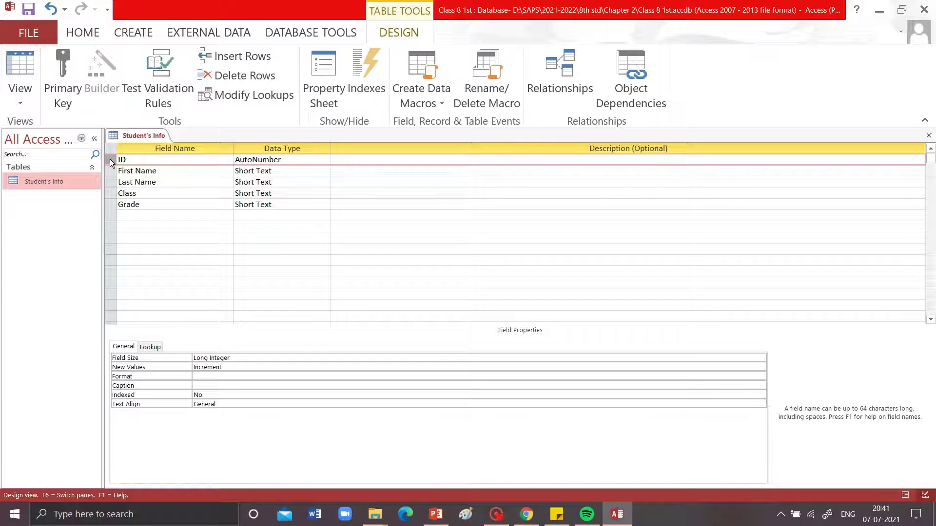
Step: Set the ID field as the table's primary key
right_click(111, 163)
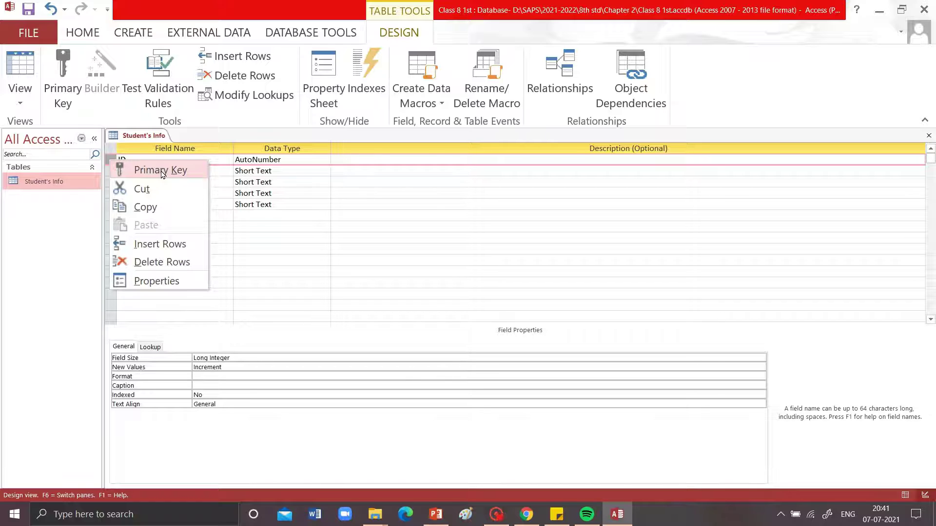
left_click(163, 173)
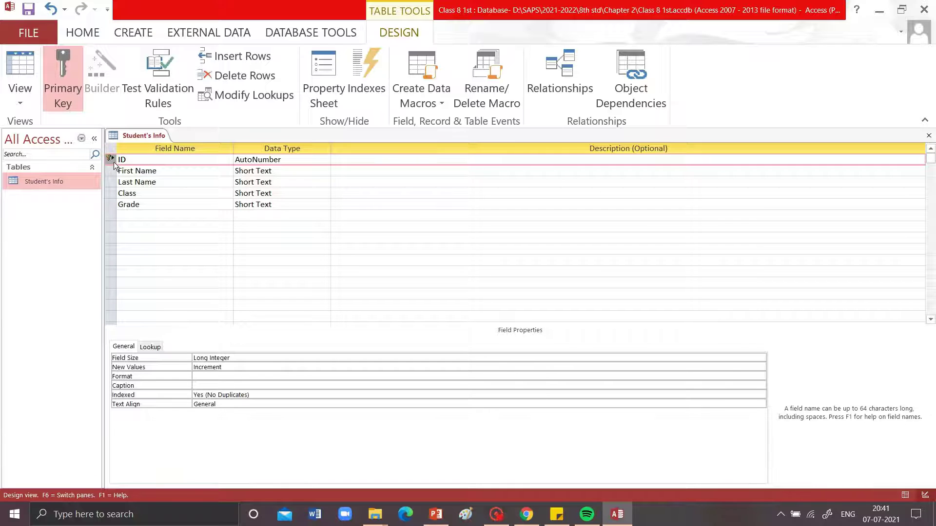
mouse_move(114, 162)
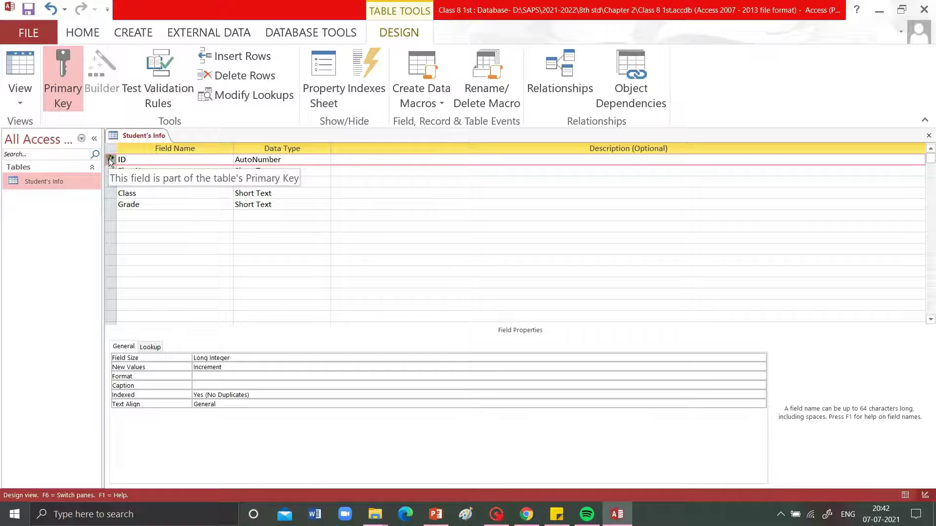
Step: Remove the primary key from the ID field once more and reassign it to the same field
left_click(60, 86)
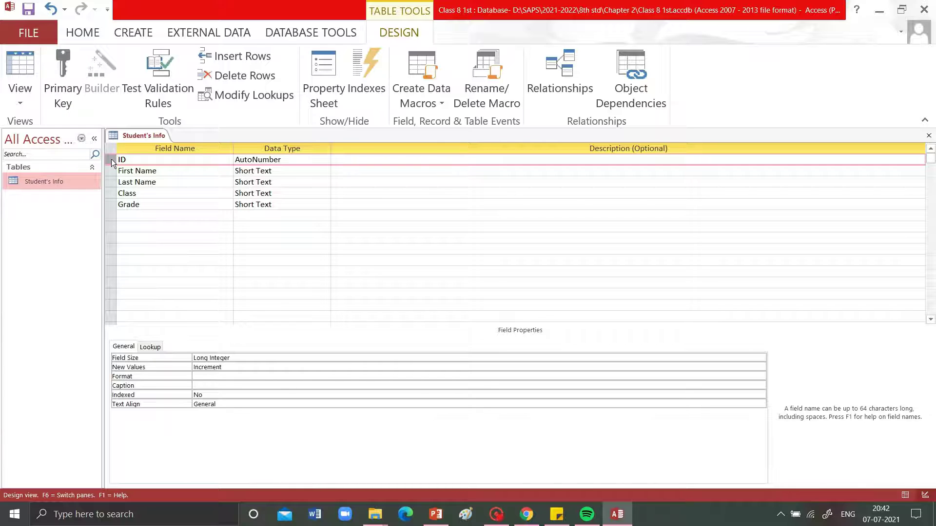
left_click(60, 84)
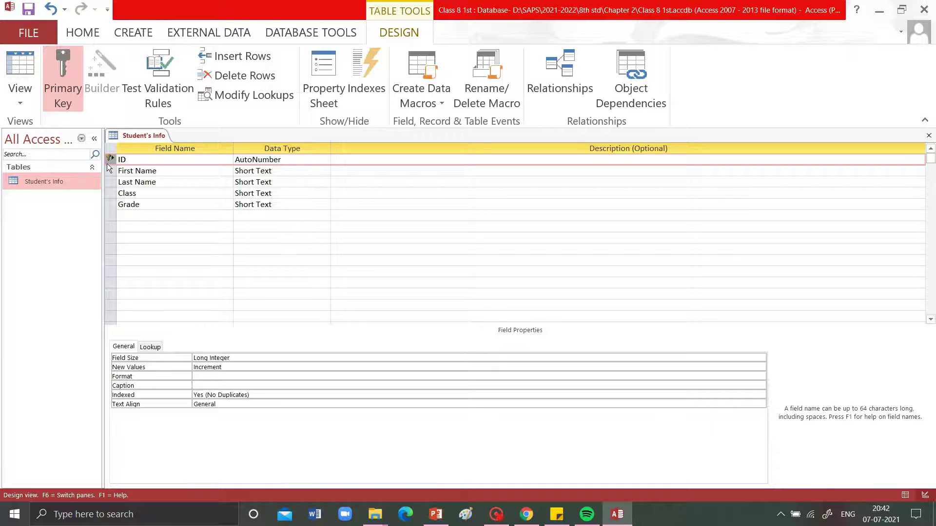
mouse_move(107, 164)
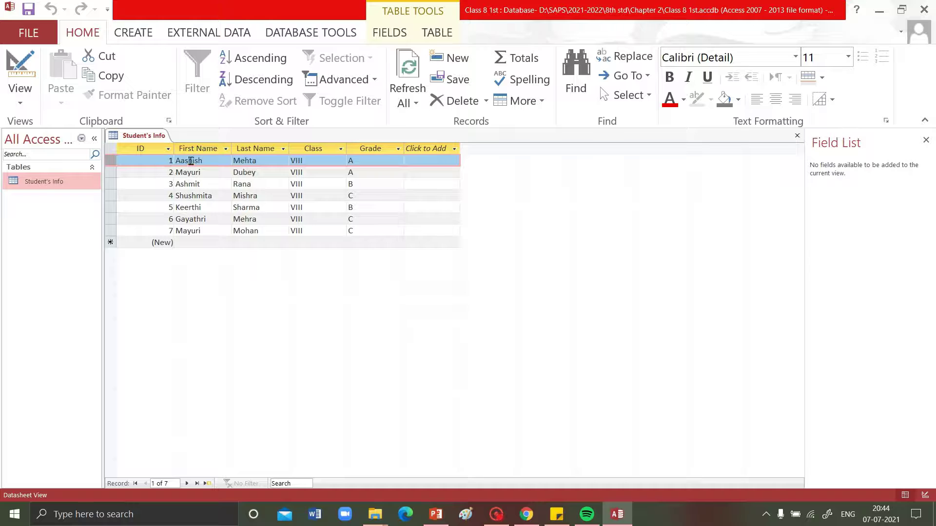
Step: Replace the student's last name in the record with ID 4 with a different last name
left_click(190, 161)
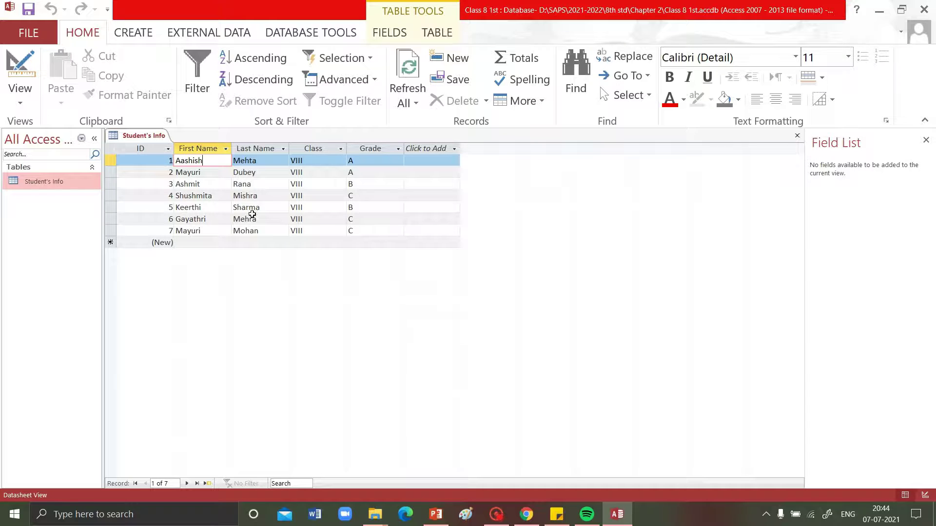
left_click(263, 195)
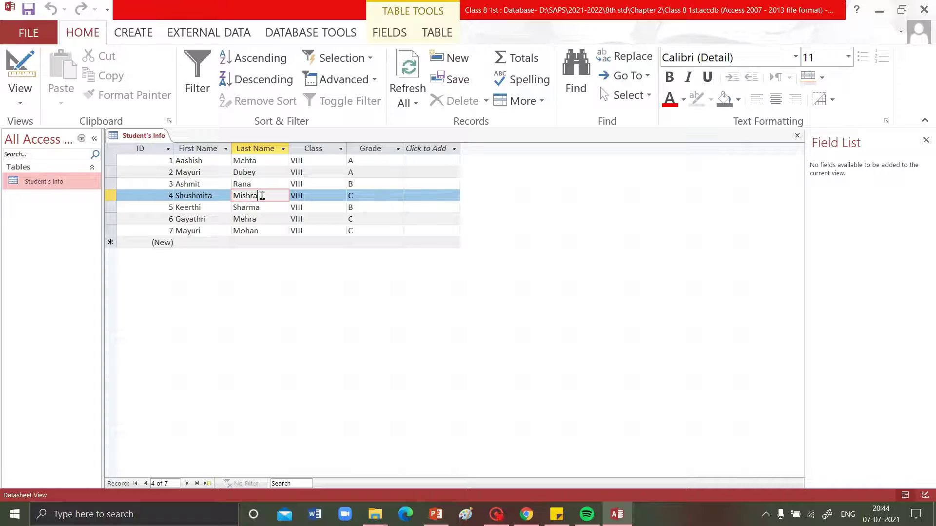
key("BackSpace")
key("BackSpace")
key("BackSpace")
key("BackSpace")
key("BackSpace")
type("ehra")
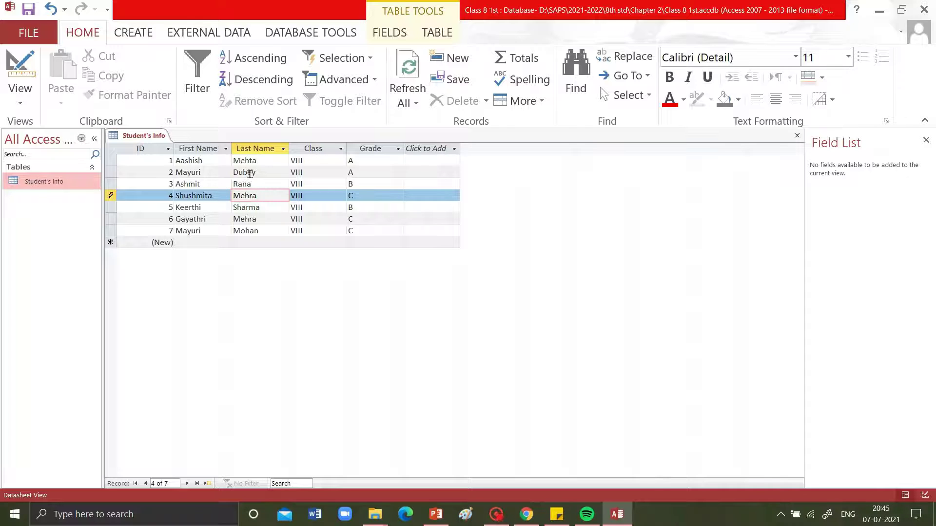
Step: Overwrite the last name in the record with ID 2 with a new last name and save the record
double_click(250, 173)
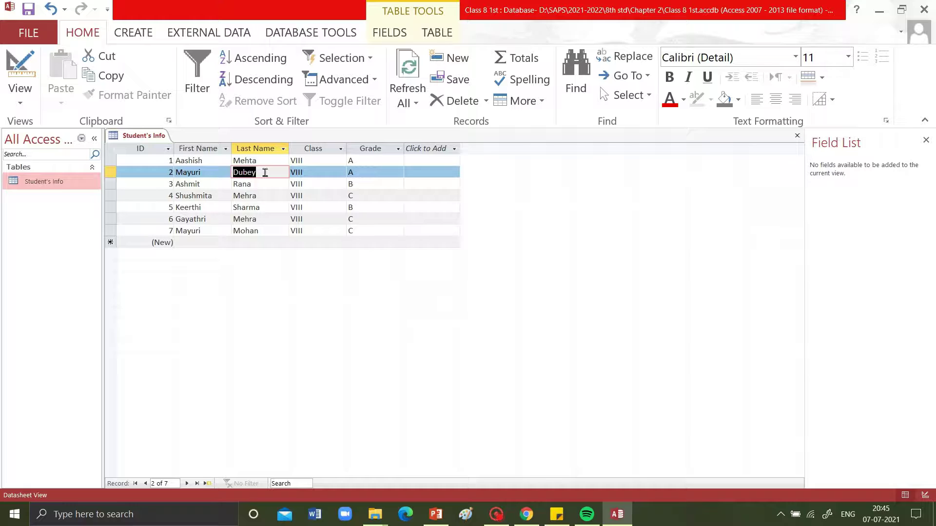
type("Burman")
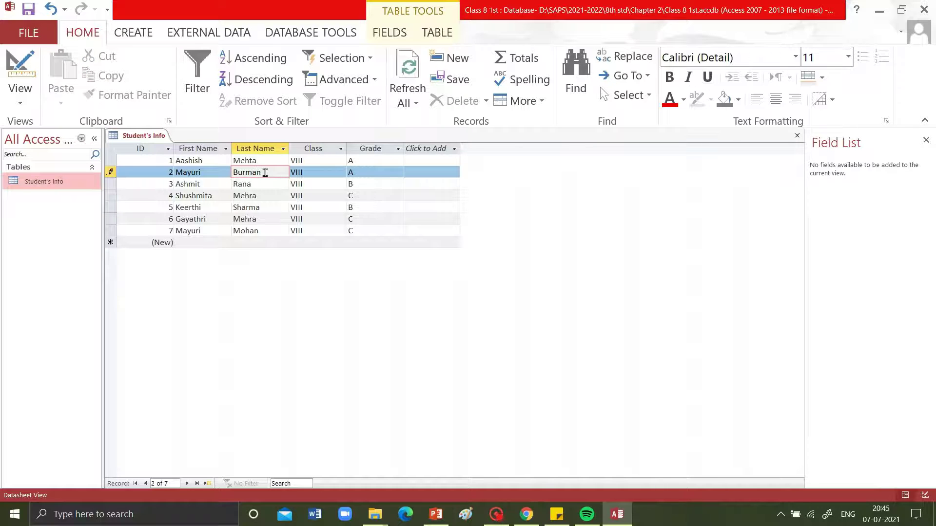
left_click(268, 242)
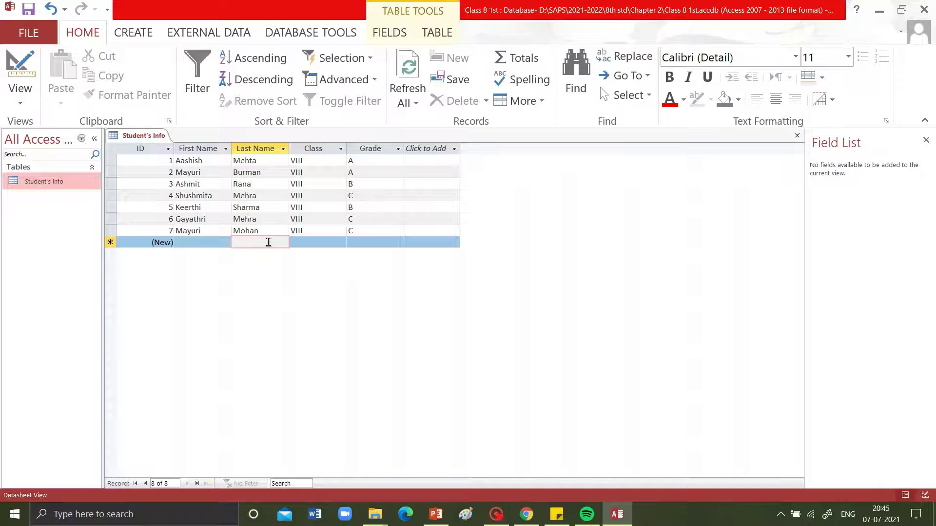
left_click_drag(110, 166, 110, 165)
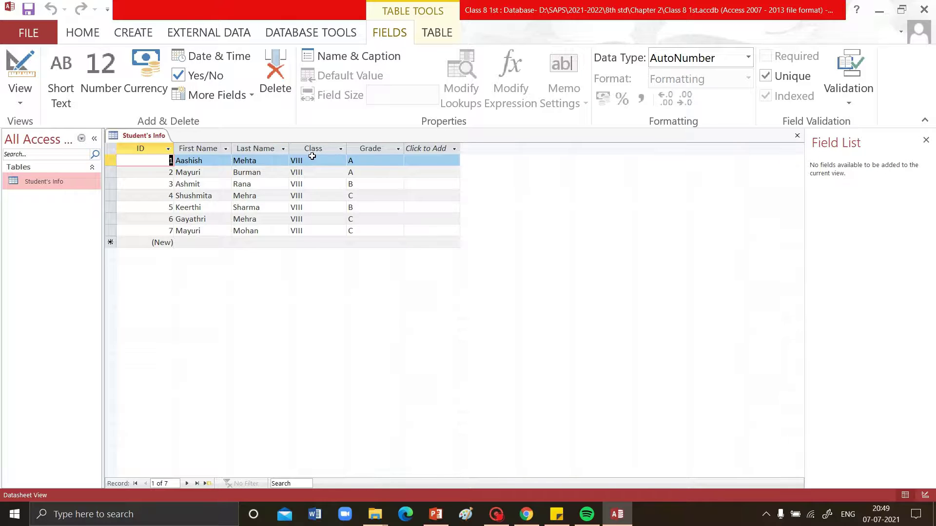
Step: Insert a Number field after the Last Name column and name it "number"
left_click(266, 149)
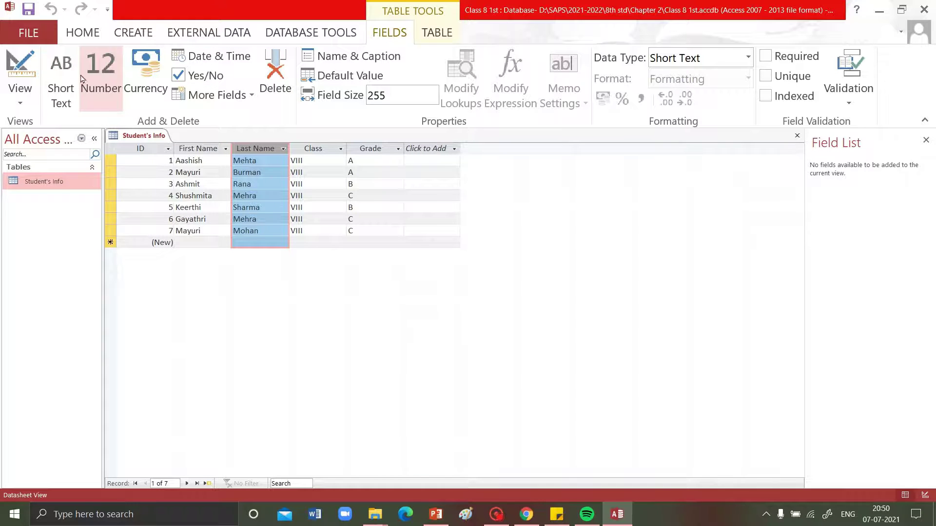
left_click(106, 83)
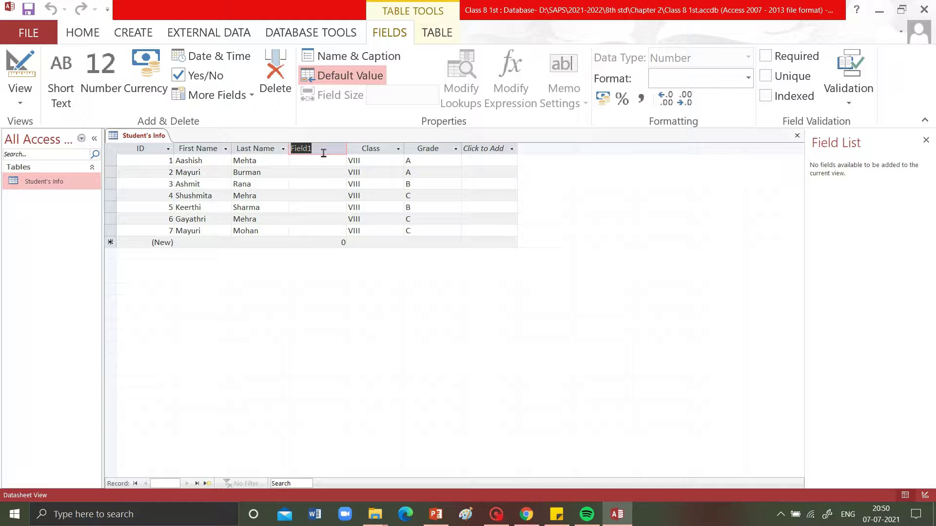
type("number")
left_click(385, 156)
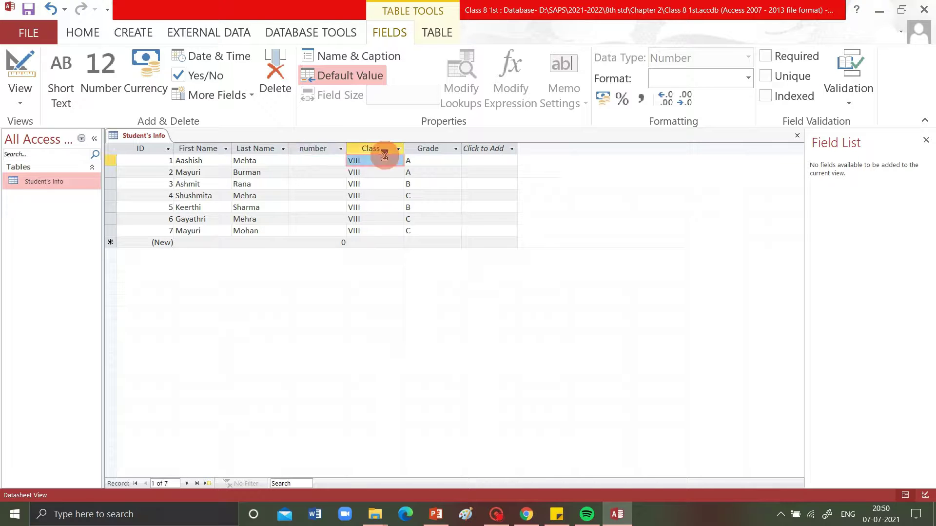
Step: Permanently delete the "number" field from the table together with its index
left_click(323, 148)
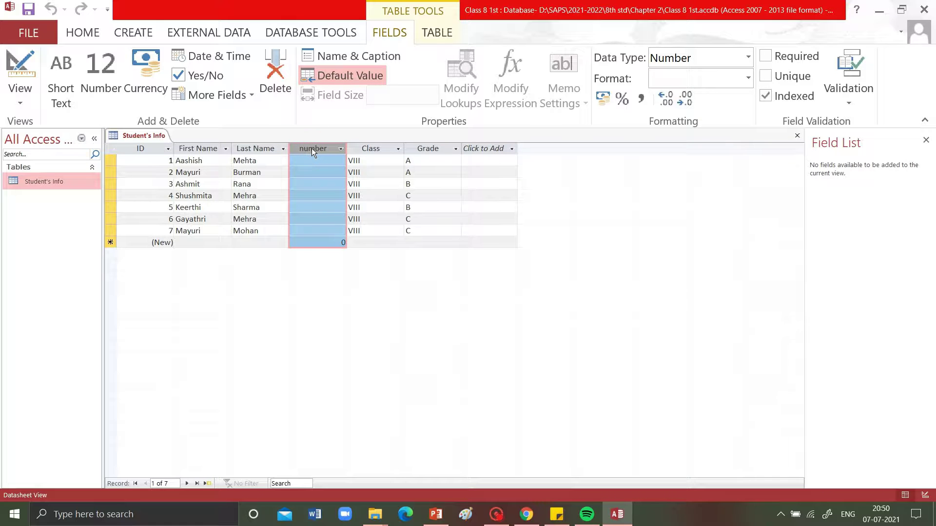
left_click(384, 33)
left_click(276, 78)
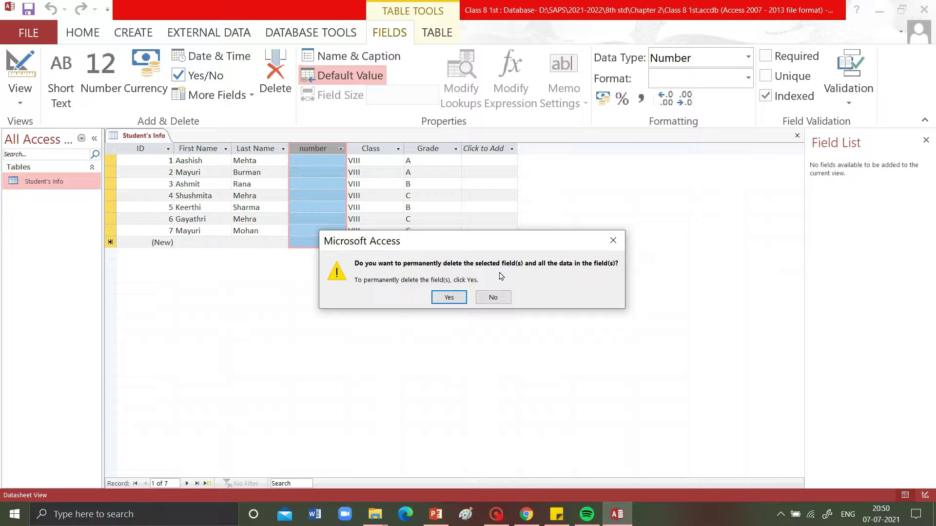
left_click(449, 297)
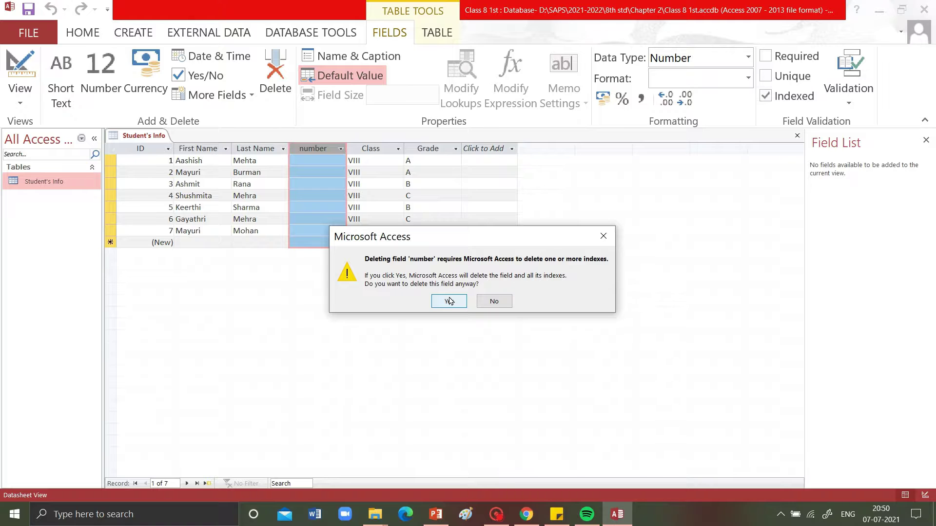
left_click(449, 301)
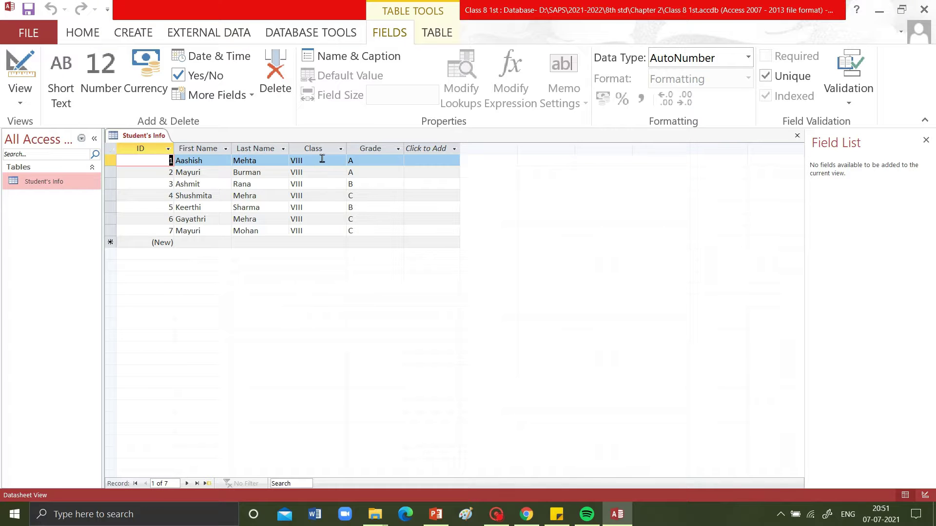
Step: Move the Last Name column to the end of the table, after the Grade column
left_click(261, 148)
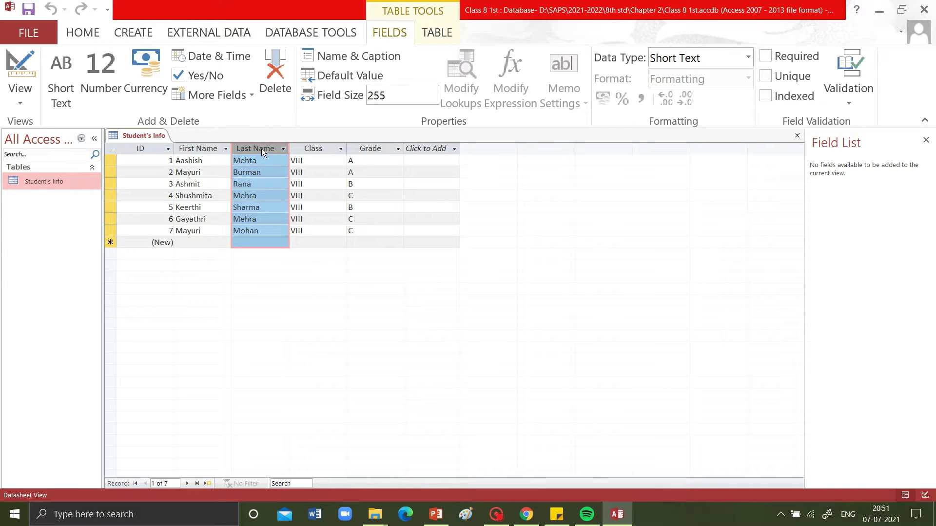
left_click_drag(261, 149, 413, 155)
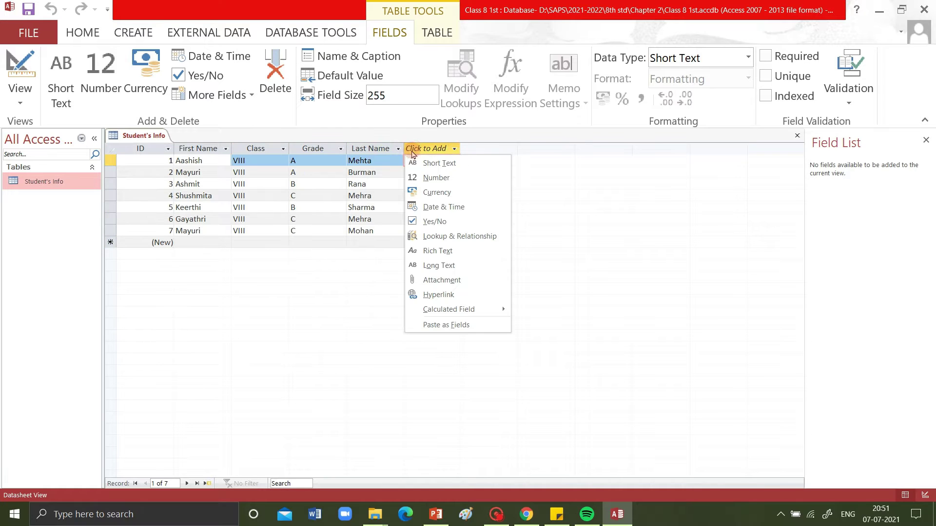
left_click(613, 184)
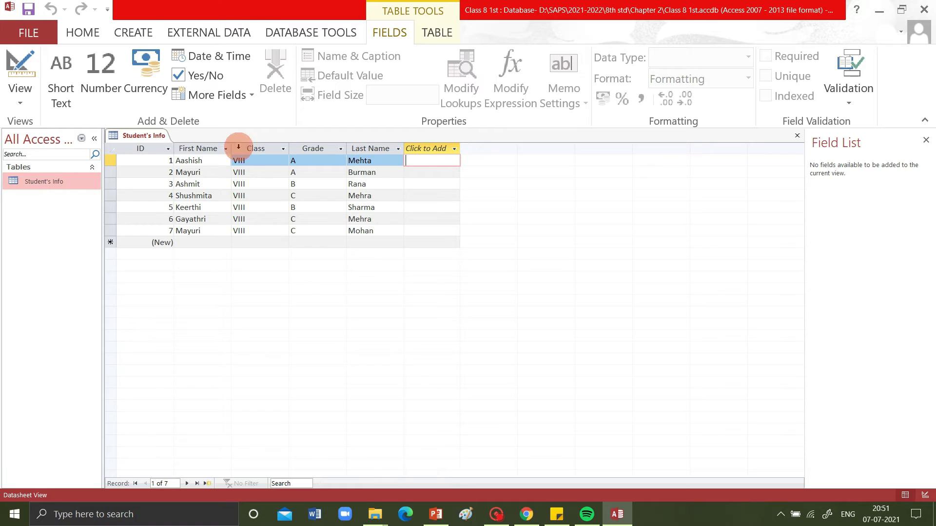
Step: Move the Last Name column back between the First Name and Class columns
left_click(244, 149)
left_click(368, 147)
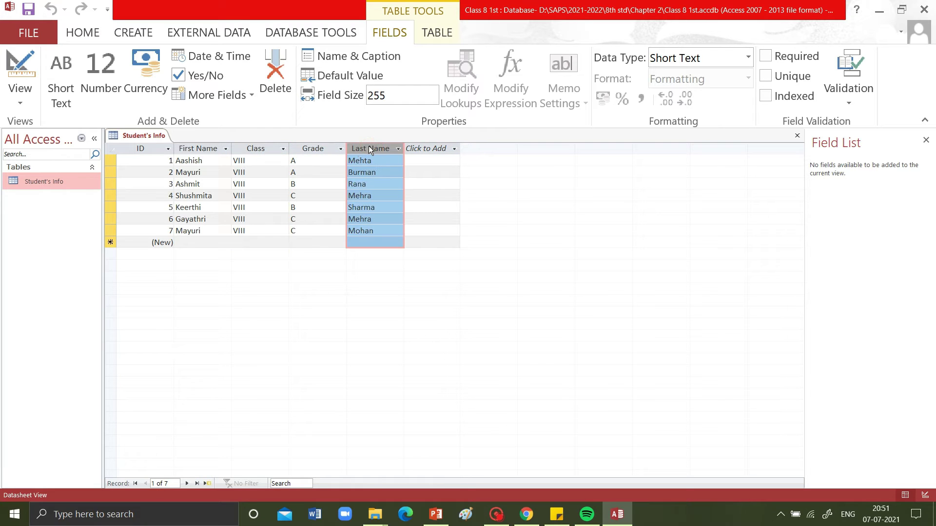
left_click_drag(369, 147, 270, 151)
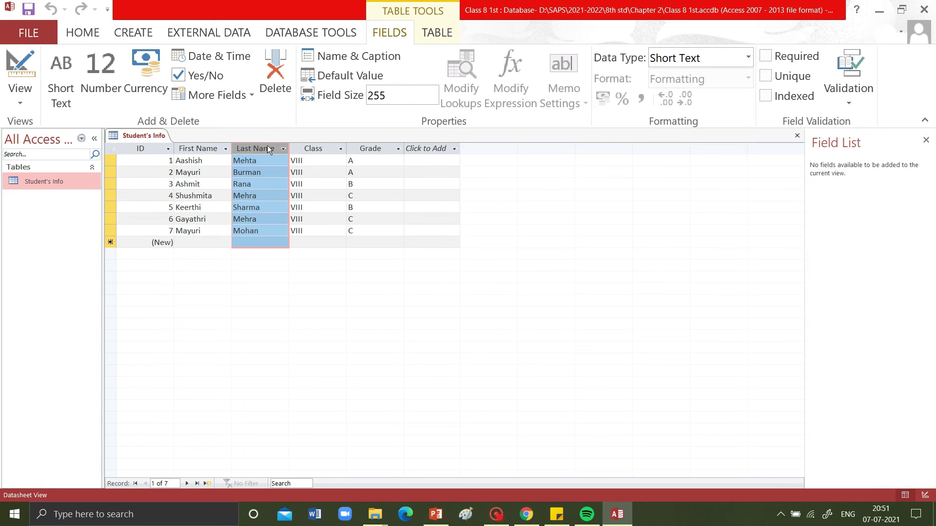
left_click(77, 185)
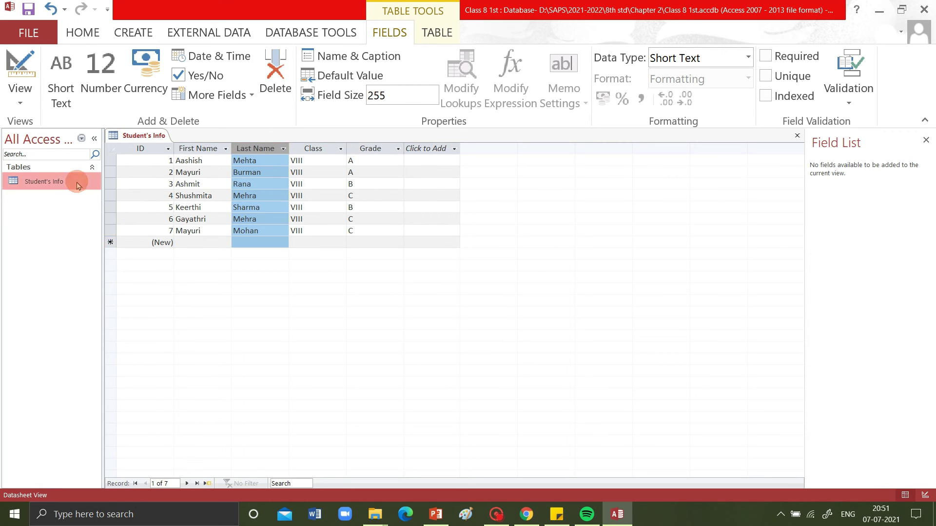